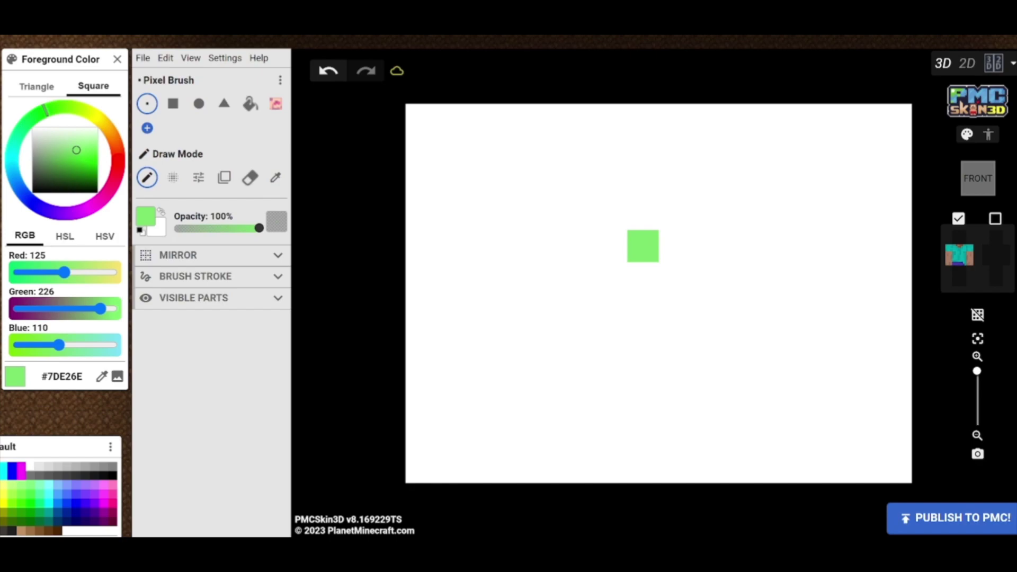
Step: Complete the light green swatch in the middle and recolour the blue swatch beside it with the darker blue #69ADBD
{"action": "left_click_drag", "start_coordinate": [642, 246], "coordinate": [674, 245]}
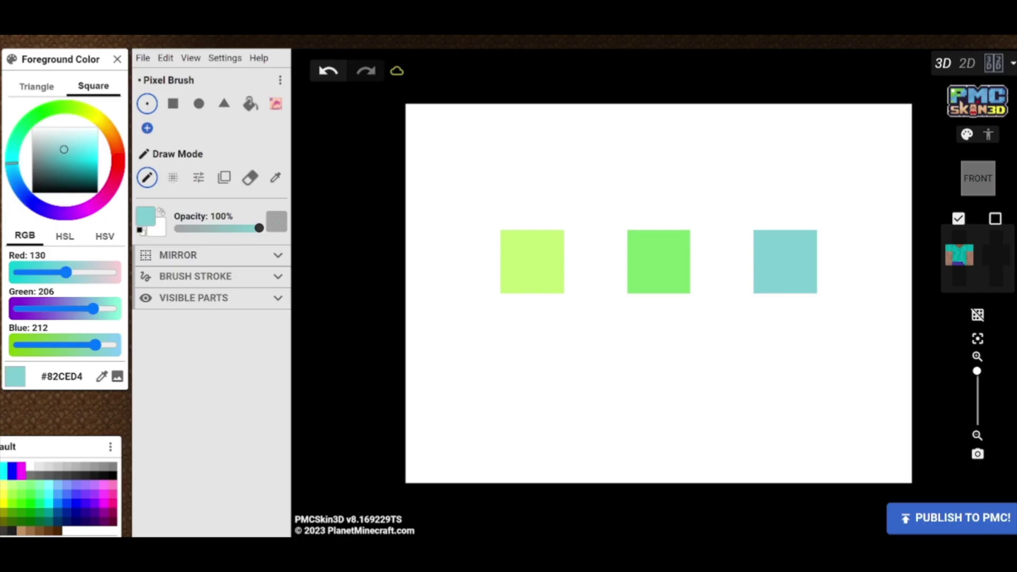
{"action": "left_click_drag", "start_coordinate": [64, 150], "coordinate": [13, 170]}
{"action": "left_click", "coordinate": [801, 278]}
{"action": "left_click_drag", "start_coordinate": [770, 246], "coordinate": [801, 245]}
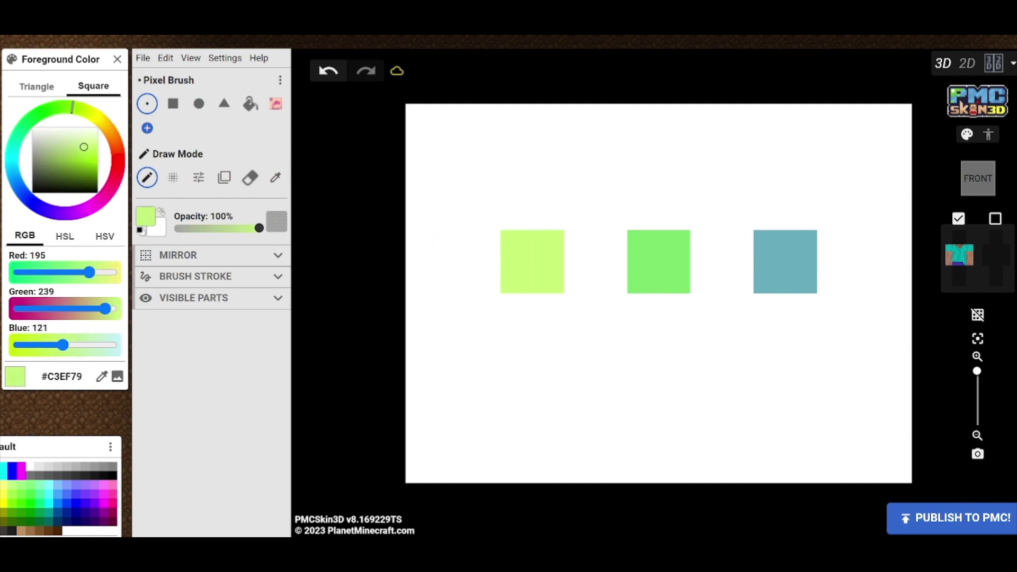
Step: Fill the gaps between the three swatches with in-between hues, bridging yellow-green to green and green to blue
{"action": "mouse_move", "coordinate": [580, 246]}
{"action": "left_mouse_down"}
{"action": "mouse_move", "coordinate": [580, 278]}
{"action": "mouse_move", "coordinate": [612, 245]}
{"action": "left_mouse_up"}
{"action": "key", "text": "alt"}
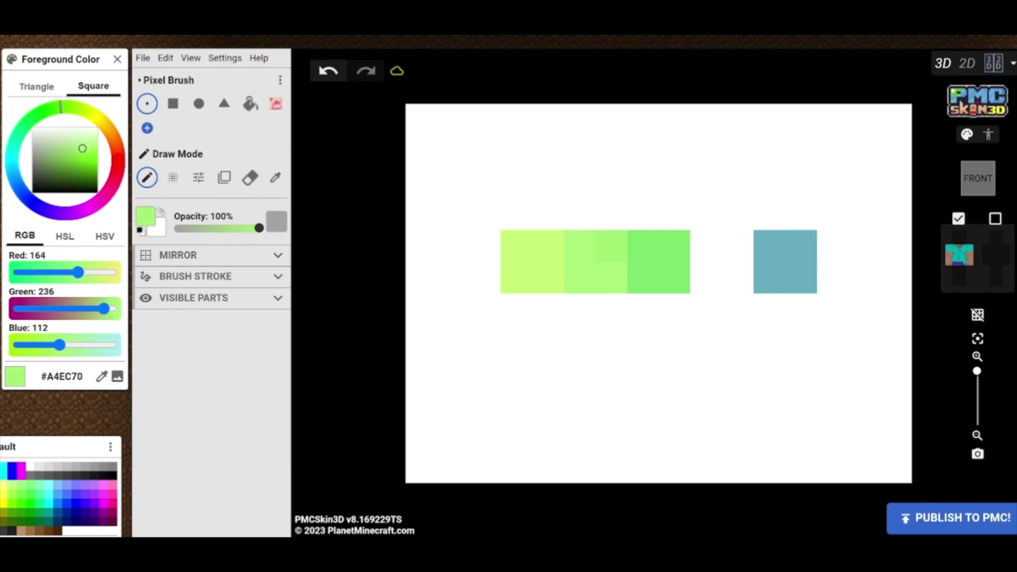
{"action": "left_click", "coordinate": [779, 269], "text": "alt"}
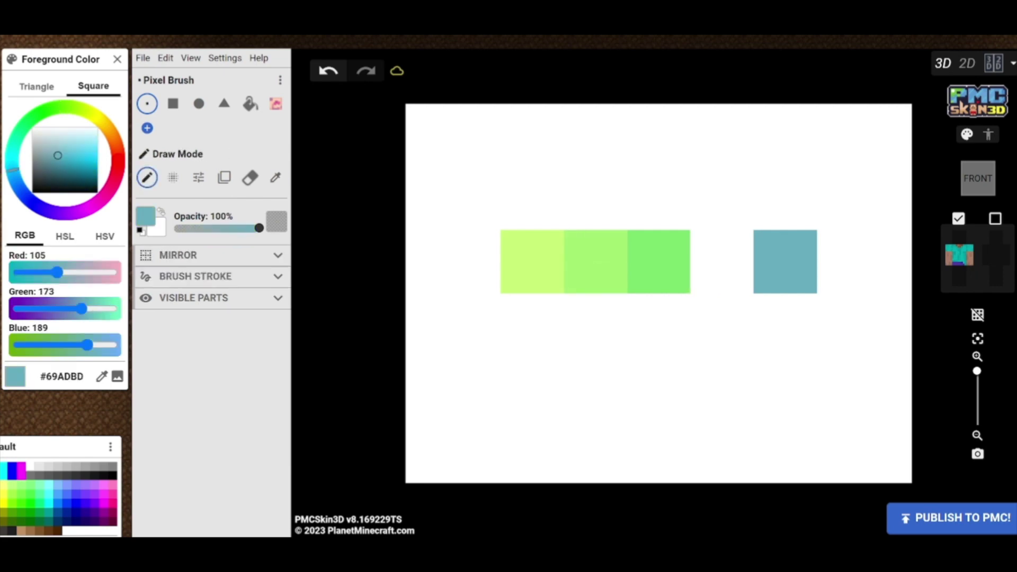
{"action": "left_click", "coordinate": [65, 152]}
{"action": "left_click", "coordinate": [15, 141]}
{"action": "mouse_move", "coordinate": [706, 246]}
{"action": "left_mouse_down"}
{"action": "mouse_move", "coordinate": [738, 278]}
{"action": "mouse_move", "coordinate": [706, 278]}
{"action": "left_mouse_up"}
{"action": "scroll", "coordinate": [659, 293], "scroll_direction": "down", "scroll_amount": 5}
{"action": "scroll", "coordinate": [659, 293], "scroll_direction": "up", "scroll_amount": 3}
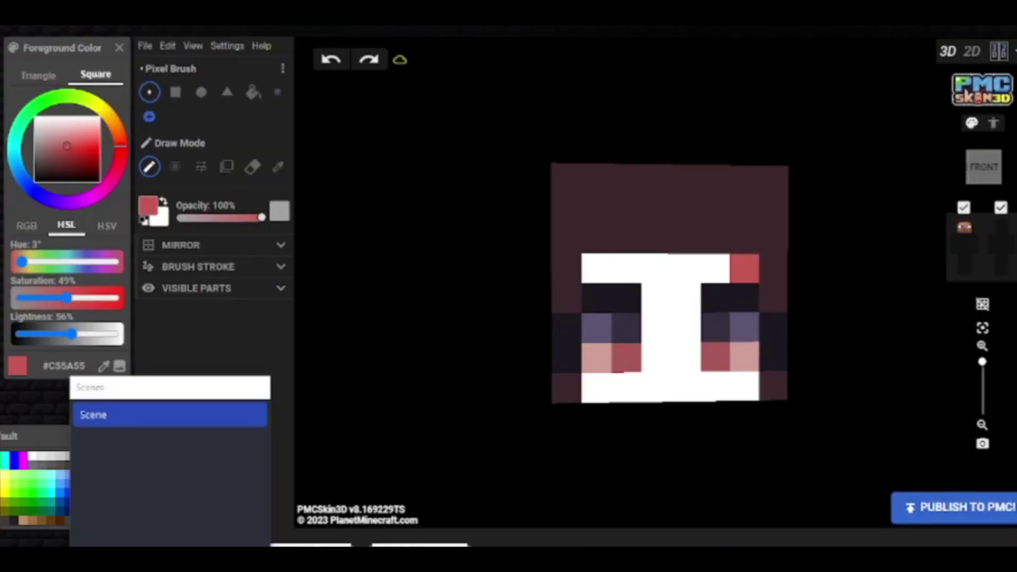
Step: Fill the white face area with red skin tone #C55A55 and paint its two lower corners with a darker, pinker shade
{"action": "mouse_move", "coordinate": [596, 388]}
{"action": "left_mouse_down"}
{"action": "mouse_move", "coordinate": [745, 386]}
{"action": "mouse_move", "coordinate": [657, 328]}
{"action": "mouse_move", "coordinate": [657, 298]}
{"action": "mouse_move", "coordinate": [596, 269]}
{"action": "mouse_move", "coordinate": [744, 268]}
{"action": "left_mouse_up"}
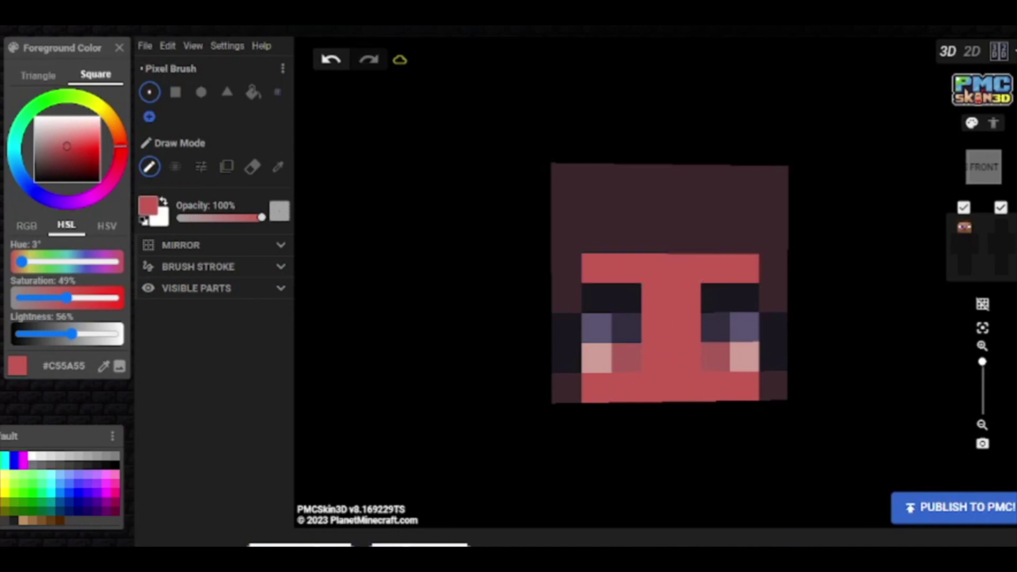
{"action": "mouse_move", "coordinate": [121, 146]}
{"action": "left_mouse_down"}
{"action": "mouse_move", "coordinate": [60, 152]}
{"action": "mouse_move", "coordinate": [120, 159]}
{"action": "mouse_move", "coordinate": [58, 157]}
{"action": "left_mouse_up"}
{"action": "left_click", "coordinate": [596, 387]}
{"action": "key", "text": "ctrl+z"}
{"action": "left_click", "coordinate": [745, 386]}
Step: Shade the two pixels between the eyes with #813F4C and pick a darker, more purple shadow colour
{"action": "left_click", "coordinate": [566, 298]}
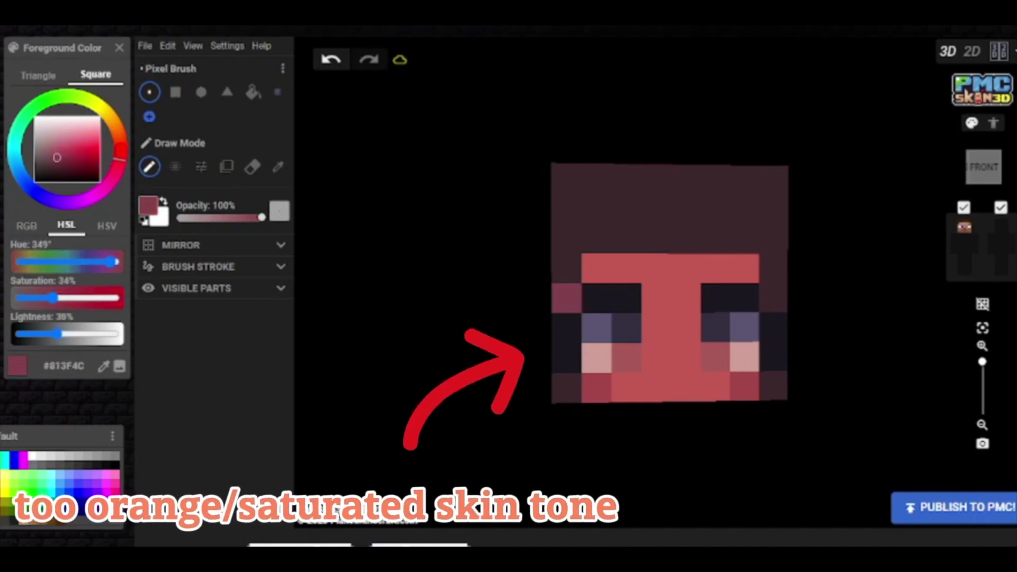
{"action": "left_click", "coordinate": [657, 328]}
{"action": "left_click", "coordinate": [686, 328]}
{"action": "left_click", "coordinate": [117, 168]}
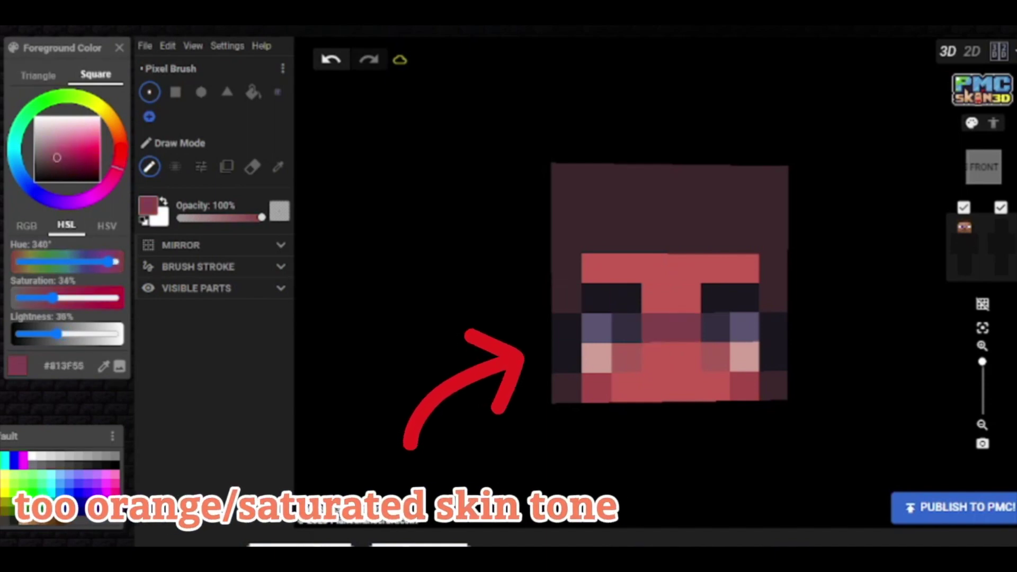
{"action": "left_click", "coordinate": [54, 165]}
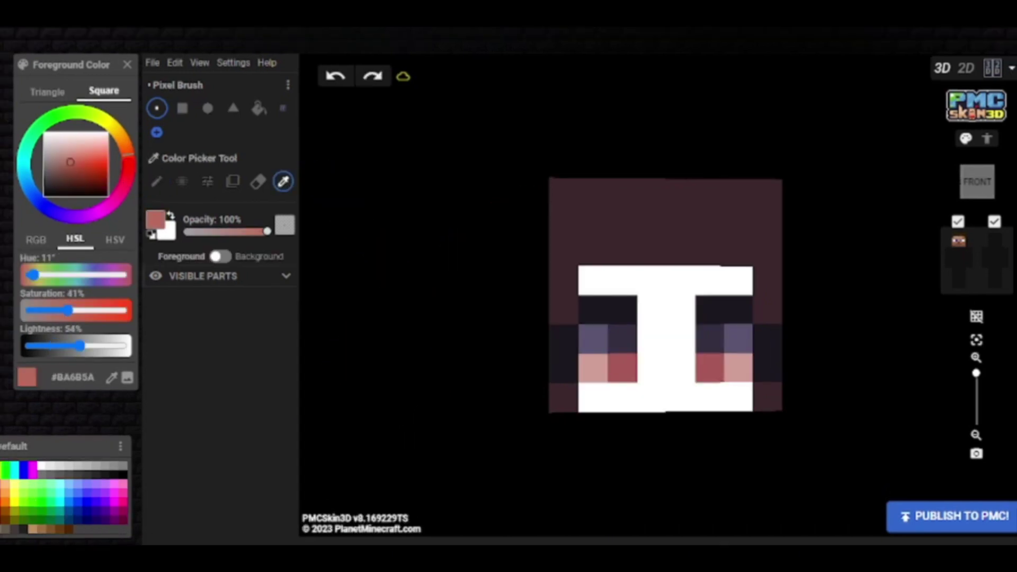
Step: Fill the white face area with desaturated skin tone #BA6B5A and shade its two lower corners with #B05752
{"action": "key", "text": "b"}
{"action": "mouse_move", "coordinate": [593, 397]}
{"action": "left_mouse_down"}
{"action": "mouse_move", "coordinate": [609, 397]}
{"action": "mouse_move", "coordinate": [666, 339]}
{"action": "mouse_move", "coordinate": [667, 281]}
{"action": "mouse_move", "coordinate": [739, 281]}
{"action": "left_mouse_up"}
{"action": "left_click", "coordinate": [128, 160]}
{"action": "left_click", "coordinate": [71, 165]}
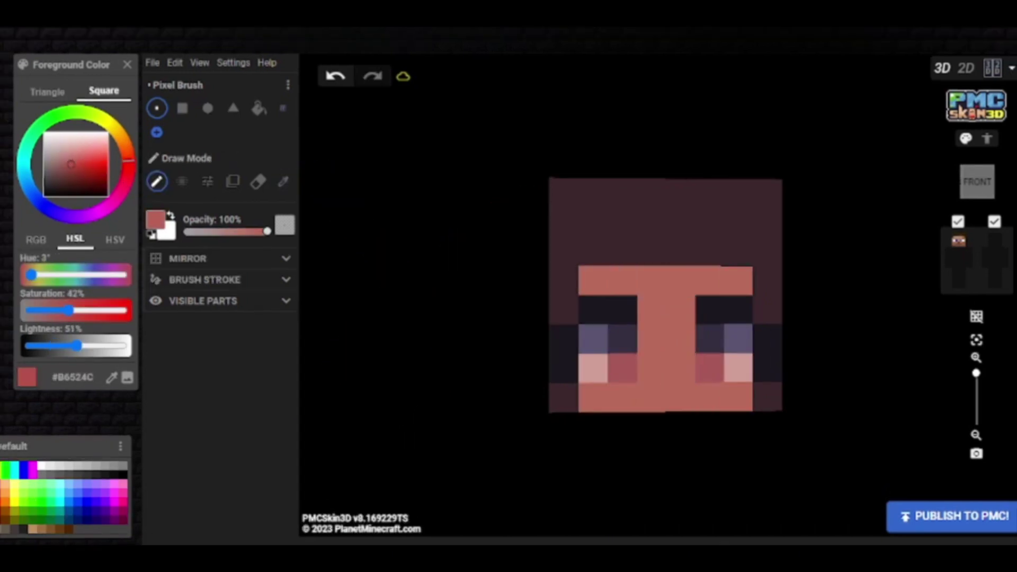
{"action": "left_click_drag", "start_coordinate": [71, 164], "coordinate": [68, 164]}
{"action": "left_click", "coordinate": [593, 398]}
{"action": "left_click", "coordinate": [739, 396]}
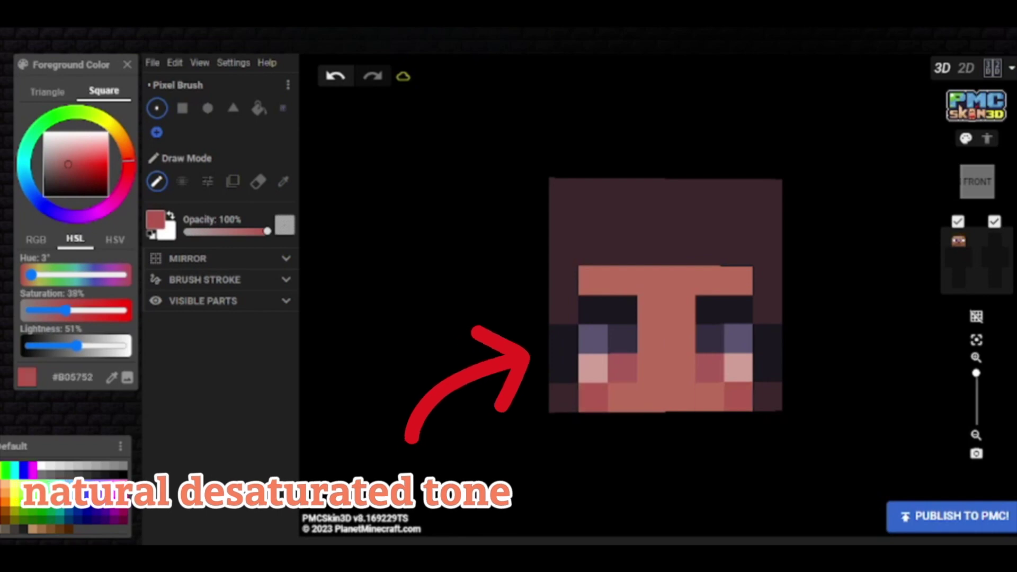
Step: Shade the two pixels between the eyes with #96484E and the brow gap and forehead above them with #643E4B
{"action": "left_click", "coordinate": [128, 168]}
{"action": "left_click", "coordinate": [66, 170]}
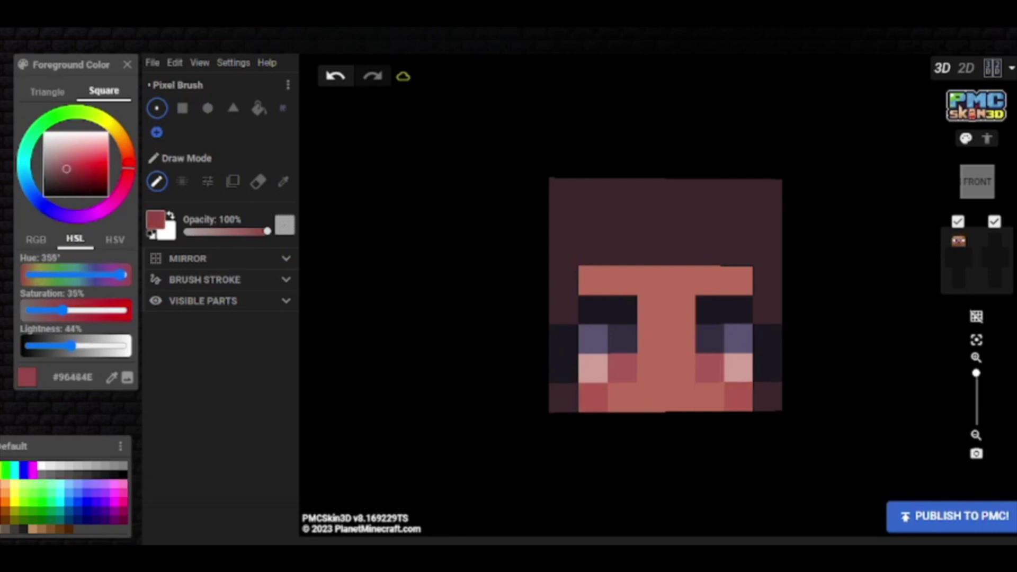
{"action": "left_click", "coordinate": [59, 176]}
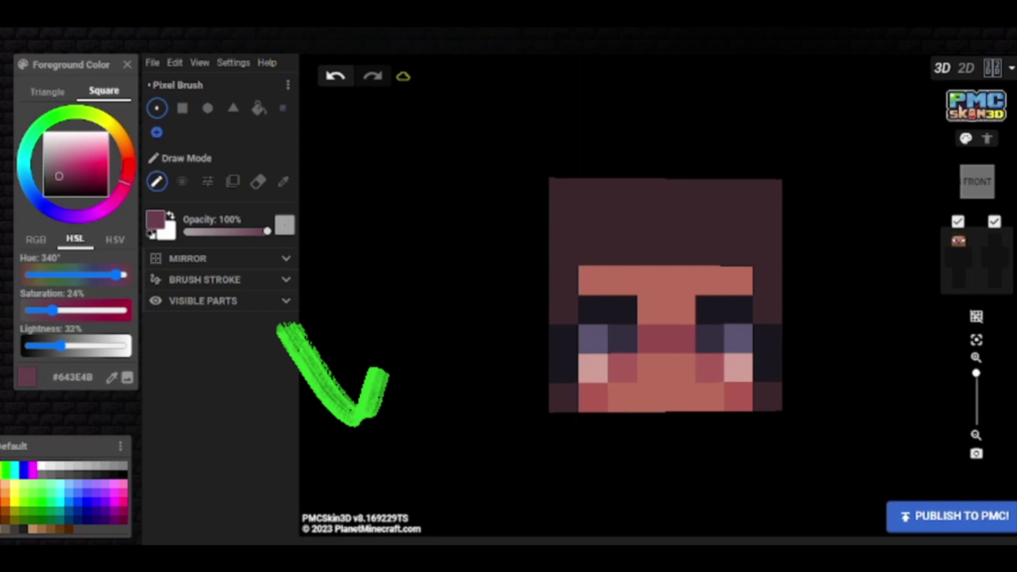
{"action": "mouse_move", "coordinate": [680, 310]}
{"action": "left_mouse_down"}
{"action": "mouse_move", "coordinate": [622, 281]}
{"action": "mouse_move", "coordinate": [593, 280]}
{"action": "left_mouse_up"}
{"action": "scroll", "coordinate": [593, 281], "scroll_direction": "down", "scroll_amount": 3}
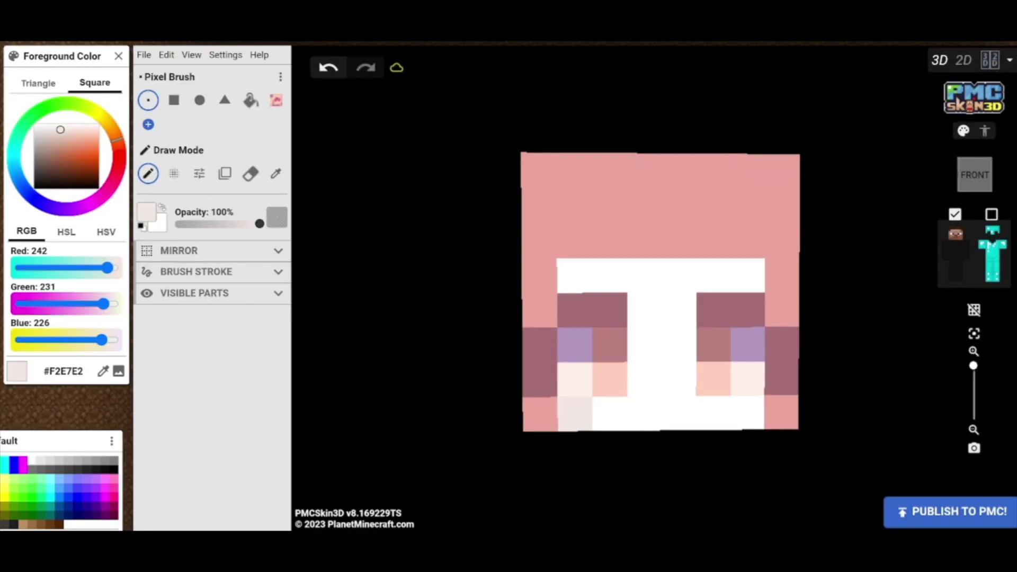
Step: Fill the rest of the white face area with the greyish pale skin tone #F2E7E2
{"action": "left_click", "coordinate": [610, 413]}
{"action": "left_click_drag", "start_coordinate": [644, 414], "coordinate": [747, 414]}
{"action": "mouse_move", "coordinate": [644, 378]}
{"action": "left_mouse_down"}
{"action": "mouse_move", "coordinate": [678, 345]}
{"action": "mouse_move", "coordinate": [678, 276]}
{"action": "mouse_move", "coordinate": [747, 275]}
{"action": "left_mouse_up"}
Step: Shade the two lower corners of the pale face with a slightly darker, redder grey tone
{"action": "left_click", "coordinate": [119, 148]}
{"action": "left_click", "coordinate": [57, 136]}
{"action": "left_click", "coordinate": [575, 414]}
{"action": "key", "text": "ctrl+z"}
{"action": "left_click", "coordinate": [58, 134]}
{"action": "left_click", "coordinate": [574, 414]}
{"action": "left_click", "coordinate": [746, 413]}
Step: Shade the two pixels between the eyes with a darker, pinker grey tone
{"action": "left_click", "coordinate": [55, 141]}
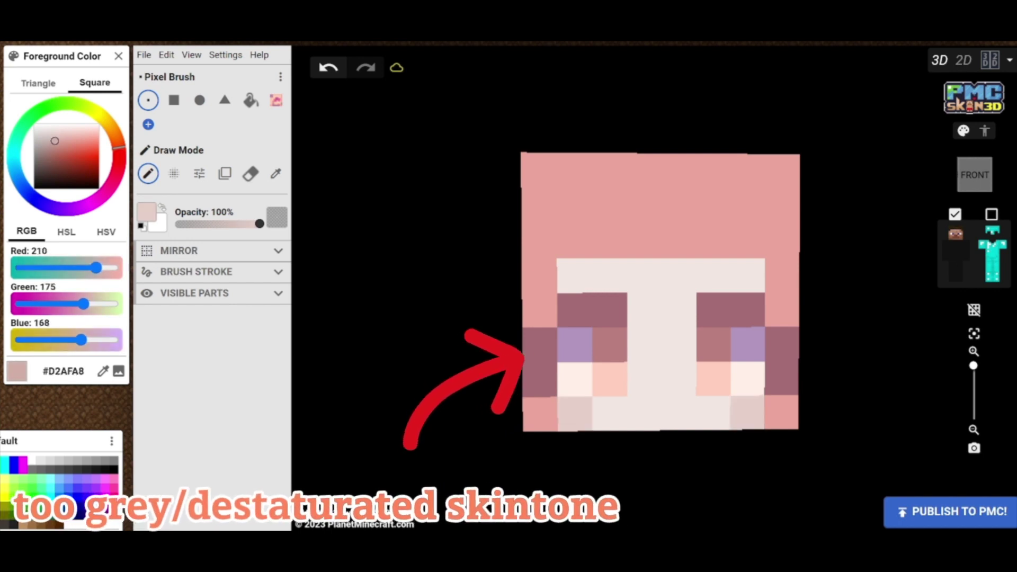
{"action": "left_click", "coordinate": [119, 164]}
{"action": "left_click", "coordinate": [575, 310]}
{"action": "key", "text": "ctrl+z"}
{"action": "left_click_drag", "start_coordinate": [644, 345], "coordinate": [678, 344]}
Step: Paint the brow gap and the forehead row under the hair with the grey-pink shadow colour #B99196
{"action": "left_click", "coordinate": [49, 147]}
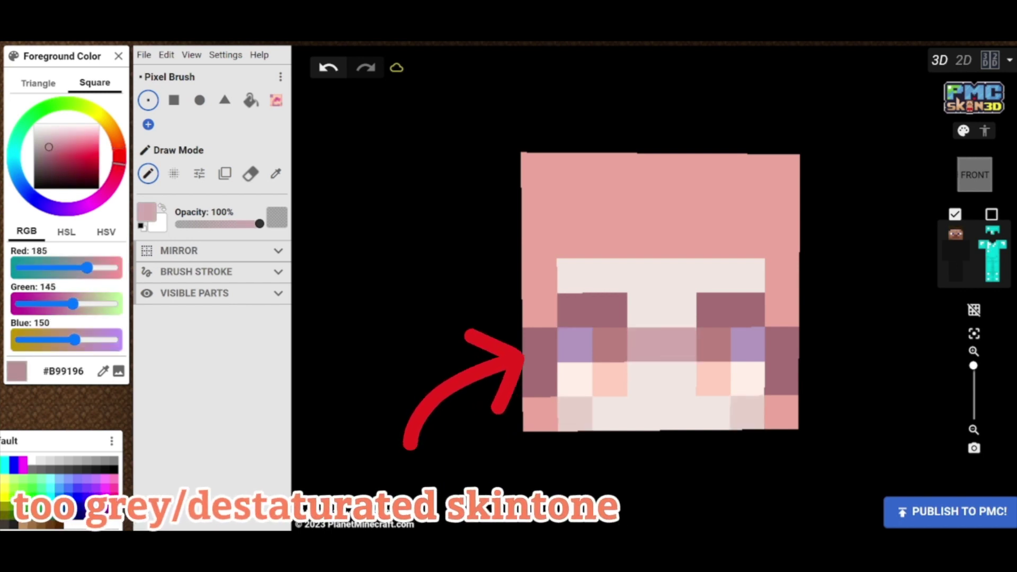
{"action": "left_click_drag", "start_coordinate": [643, 310], "coordinate": [678, 310]}
{"action": "left_click_drag", "start_coordinate": [678, 275], "coordinate": [574, 275]}
{"action": "left_click_drag", "start_coordinate": [712, 276], "coordinate": [746, 276]}
{"action": "left_click", "coordinate": [49, 154]}
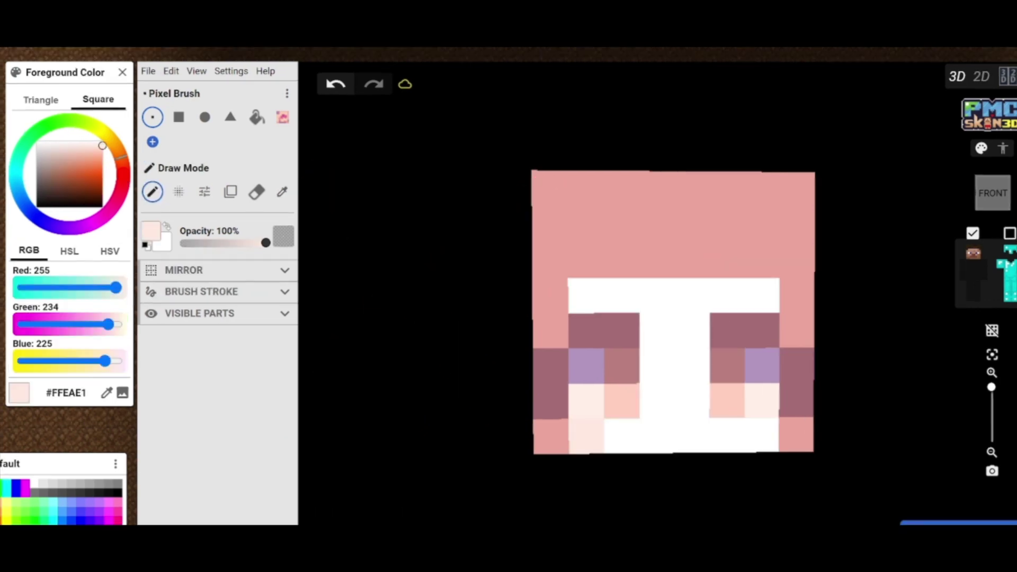
Step: Fill the white face area with warm pale skin tone #FFEAE1 and tint its two lower corners with a pinker shade
{"action": "mouse_move", "coordinate": [750, 413]}
{"action": "left_mouse_down"}
{"action": "mouse_move", "coordinate": [663, 379]}
{"action": "mouse_move", "coordinate": [576, 277]}
{"action": "mouse_move", "coordinate": [750, 277]}
{"action": "left_mouse_up"}
{"action": "left_click", "coordinate": [102, 147]}
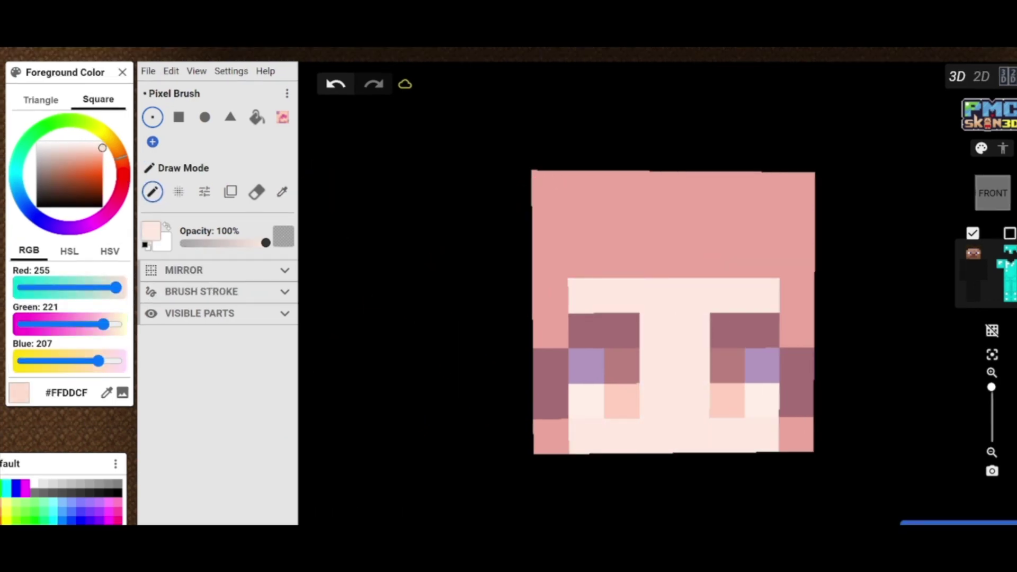
{"action": "left_click", "coordinate": [123, 168]}
{"action": "left_click", "coordinate": [586, 436]}
{"action": "left_click", "coordinate": [762, 436]}
{"action": "left_click", "coordinate": [692, 435]}
{"action": "key", "text": "ctrl+z"}
Step: Shade the two pixels between the eyes with a stronger, more saturated pink
{"action": "left_click", "coordinate": [95, 154]}
{"action": "left_click_drag", "start_coordinate": [123, 168], "coordinate": [123, 173]}
{"action": "left_click", "coordinate": [96, 152]}
{"action": "left_click_drag", "start_coordinate": [658, 365], "coordinate": [692, 365]}
{"action": "left_click", "coordinate": [100, 152]}
{"action": "left_click", "coordinate": [102, 152]}
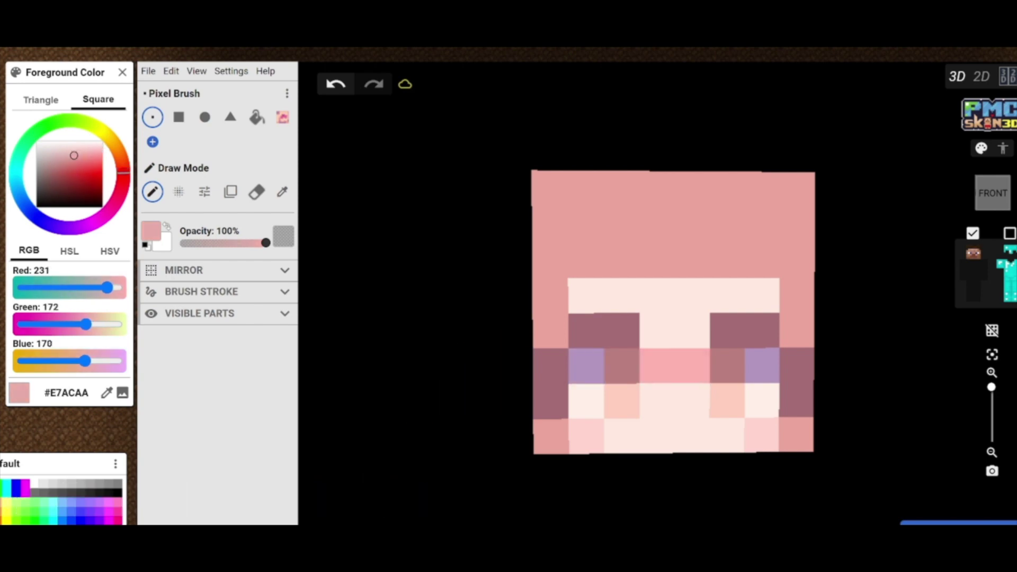
Step: Paint the brow gap and forehead row under the hair with a darker pink shadow tone
{"action": "left_click", "coordinate": [122, 193]}
{"action": "left_click", "coordinate": [657, 330]}
{"action": "left_click", "coordinate": [691, 330]}
{"action": "left_click", "coordinate": [69, 156]}
{"action": "left_click", "coordinate": [73, 158]}
{"action": "left_click_drag", "start_coordinate": [657, 330], "coordinate": [622, 295]}
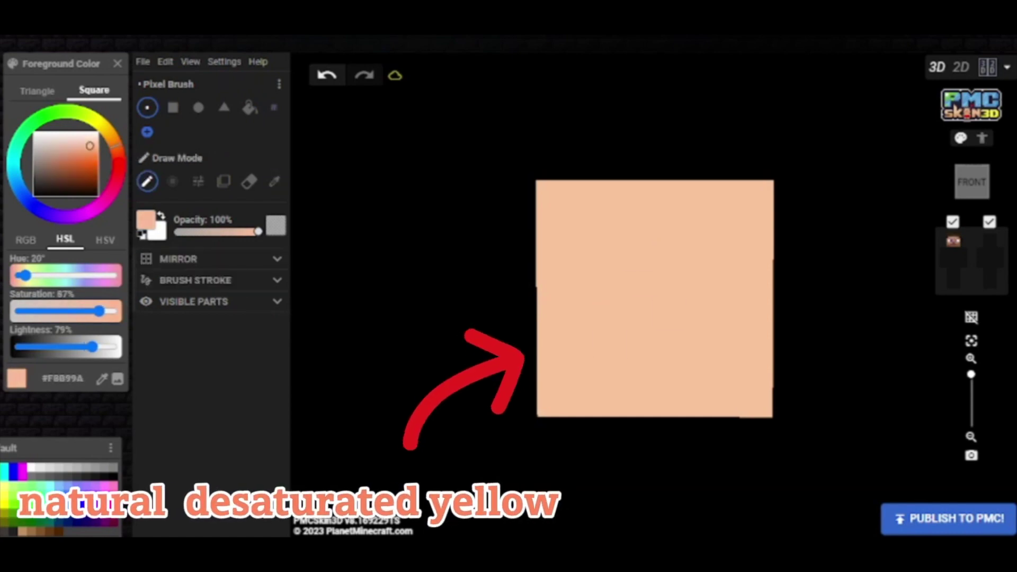
Step: Paint two vertical shading strips down the peach face, darkening stepwise from salmon at the top to #795358 at the bottom
{"action": "left_click_drag", "start_coordinate": [610, 285], "coordinate": [611, 403]}
{"action": "left_click_drag", "start_coordinate": [699, 285], "coordinate": [698, 403]}
{"action": "left_click_drag", "start_coordinate": [610, 314], "coordinate": [610, 403]}
{"action": "left_click", "coordinate": [610, 315]}
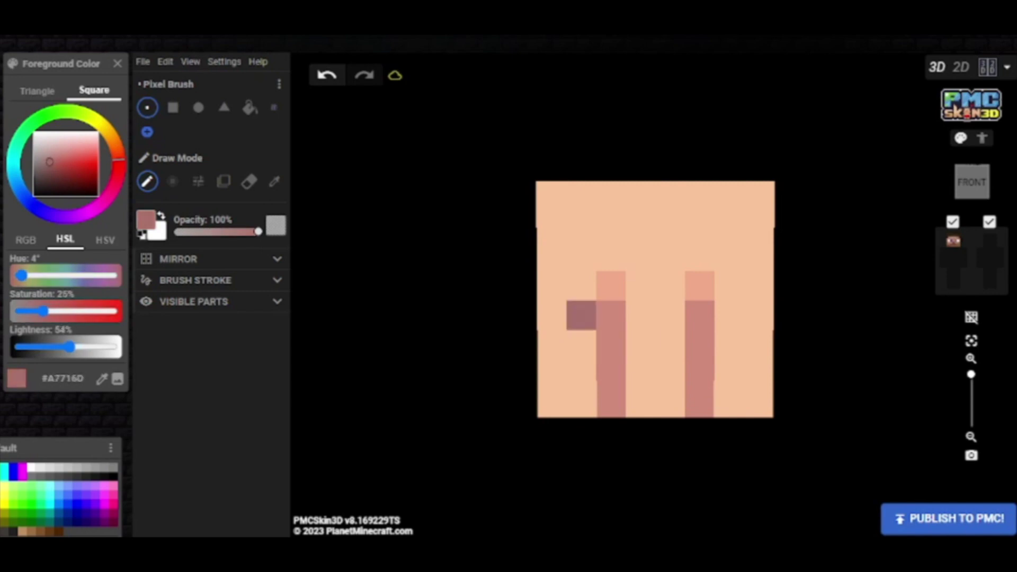
{"action": "left_click_drag", "start_coordinate": [610, 345], "coordinate": [611, 403]}
{"action": "left_click_drag", "start_coordinate": [699, 345], "coordinate": [699, 403]}
{"action": "left_click_drag", "start_coordinate": [611, 374], "coordinate": [611, 402]}
{"action": "left_click_drag", "start_coordinate": [699, 373], "coordinate": [699, 402]}
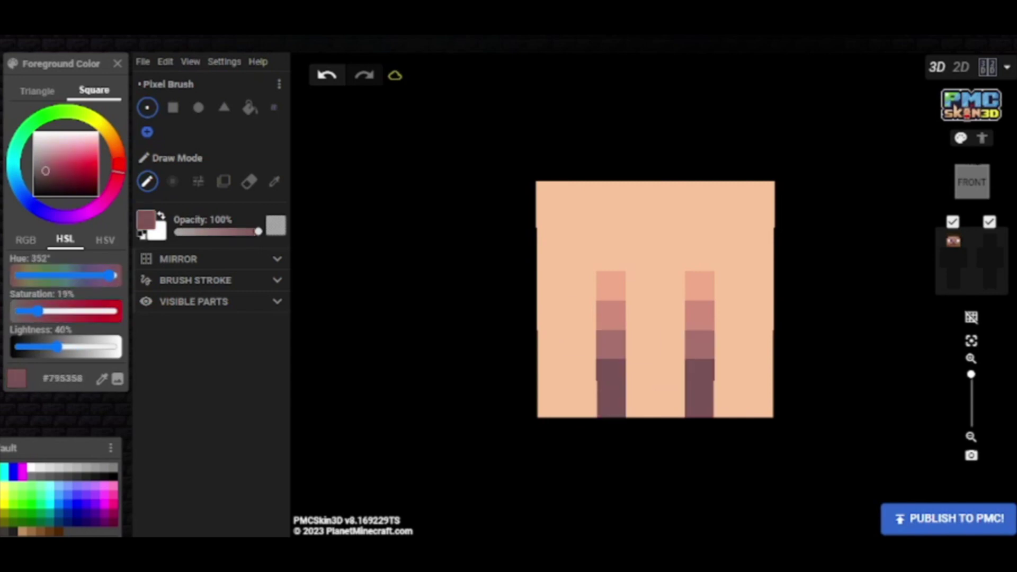
Step: Sample the peach base colour from the forehead and refill the face around the strips with it
{"action": "left_click", "coordinate": [274, 181]}
{"action": "left_click", "coordinate": [655, 239]}
{"action": "left_click", "coordinate": [148, 181]}
{"action": "left_click", "coordinate": [250, 108]}
{"action": "left_click", "coordinate": [655, 238]}
{"action": "left_click", "coordinate": [148, 107]}
Step: Paint the face's bottom row with salmon sampled from the strips and lighten the areas beside the strips with peach #FAC89E
{"action": "left_click_drag", "start_coordinate": [114, 141], "coordinate": [112, 138]}
{"action": "left_click_drag", "start_coordinate": [91, 146], "coordinate": [91, 146]}
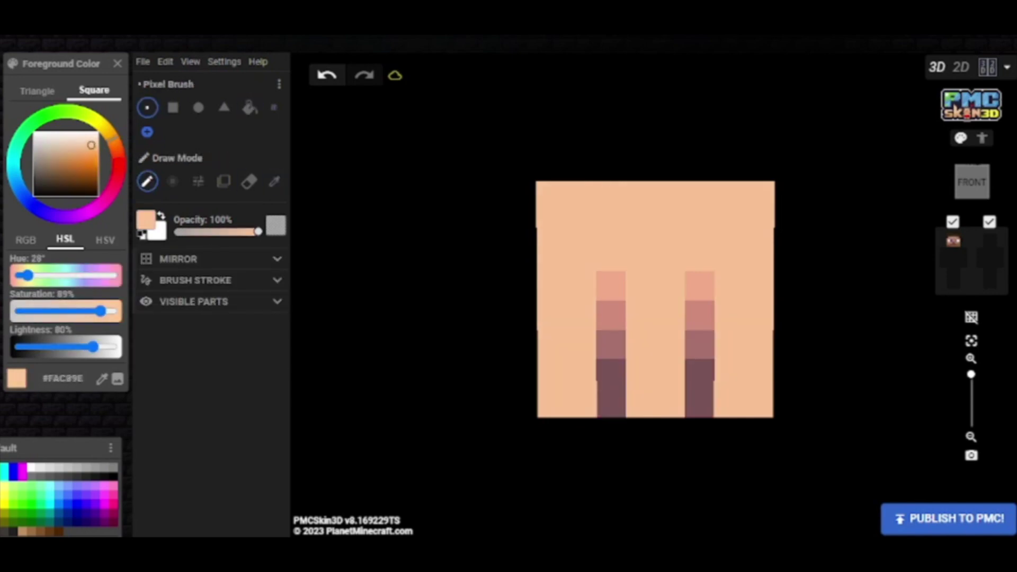
{"action": "left_click", "coordinate": [275, 182]}
{"action": "left_click", "coordinate": [611, 286]}
{"action": "left_click", "coordinate": [670, 403]}
{"action": "left_click_drag", "start_coordinate": [581, 286], "coordinate": [552, 403]}
Step: Paint lighter peach highlights on the centre of the face between the strips, extending one row above them
{"action": "left_click", "coordinate": [274, 182]}
{"action": "left_click", "coordinate": [655, 344]}
{"action": "left_click", "coordinate": [148, 181]}
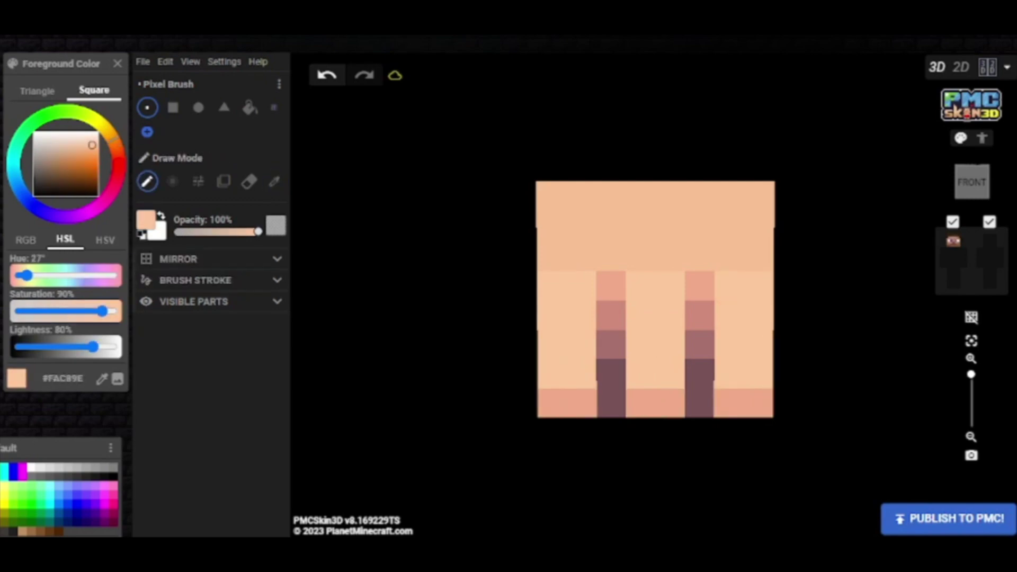
{"action": "left_click_drag", "start_coordinate": [670, 316], "coordinate": [641, 373]}
{"action": "scroll", "coordinate": [655, 300], "scroll_direction": "up", "scroll_amount": 1}
{"action": "left_click_drag", "start_coordinate": [637, 251], "coordinate": [674, 251]}
{"action": "left_click_drag", "start_coordinate": [637, 393], "coordinate": [674, 394]}
{"action": "left_click_drag", "start_coordinate": [637, 283], "coordinate": [674, 283]}
{"action": "left_click", "coordinate": [274, 182]}
{"action": "left_click", "coordinate": [655, 318]}
{"action": "left_click", "coordinate": [147, 182]}
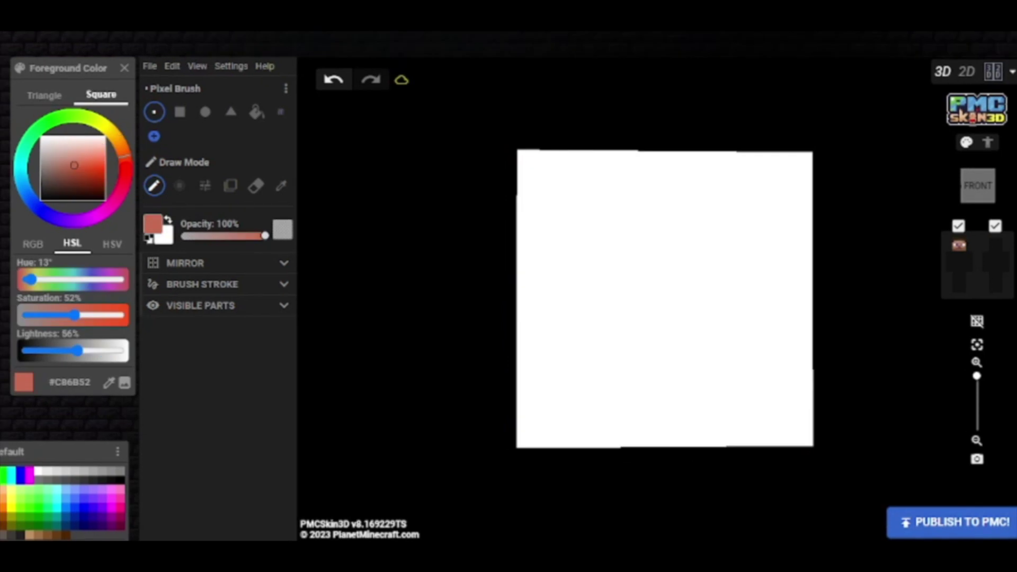
Step: Fill the whole white face with the muted reddish-brown skin tone #8A4D42
{"action": "left_click_drag", "start_coordinate": [72, 350], "coordinate": [64, 350]}
{"action": "left_click_drag", "start_coordinate": [536, 166], "coordinate": [574, 428]}
{"action": "left_click", "coordinate": [256, 111]}
{"action": "left_click", "coordinate": [636, 318]}
{"action": "left_click", "coordinate": [154, 112]}
{"action": "left_click_drag", "start_coordinate": [64, 315], "coordinate": [59, 315]}
{"action": "left_click", "coordinate": [256, 112]}
{"action": "left_click", "coordinate": [636, 318]}
{"action": "left_click", "coordinate": [155, 111]}
Step: Paint two vertical strips down the lower half of the brown face with a darker, redder shade
{"action": "left_click_drag", "start_coordinate": [30, 280], "coordinate": [28, 280]}
{"action": "left_click_drag", "start_coordinate": [65, 350], "coordinate": [59, 350]}
{"action": "left_click_drag", "start_coordinate": [125, 166], "coordinate": [125, 168]}
{"action": "left_click_drag", "start_coordinate": [610, 278], "coordinate": [611, 430]}
{"action": "left_click_drag", "start_coordinate": [721, 278], "coordinate": [721, 430]}
Step: Darken both strips stepwise downward, using #462C32 from the third pixel and a near-black shade for the last two pixels
{"action": "left_click_drag", "start_coordinate": [125, 167], "coordinate": [125, 169]}
{"action": "left_click", "coordinate": [611, 317]}
{"action": "left_click_drag", "start_coordinate": [62, 178], "coordinate": [56, 187]}
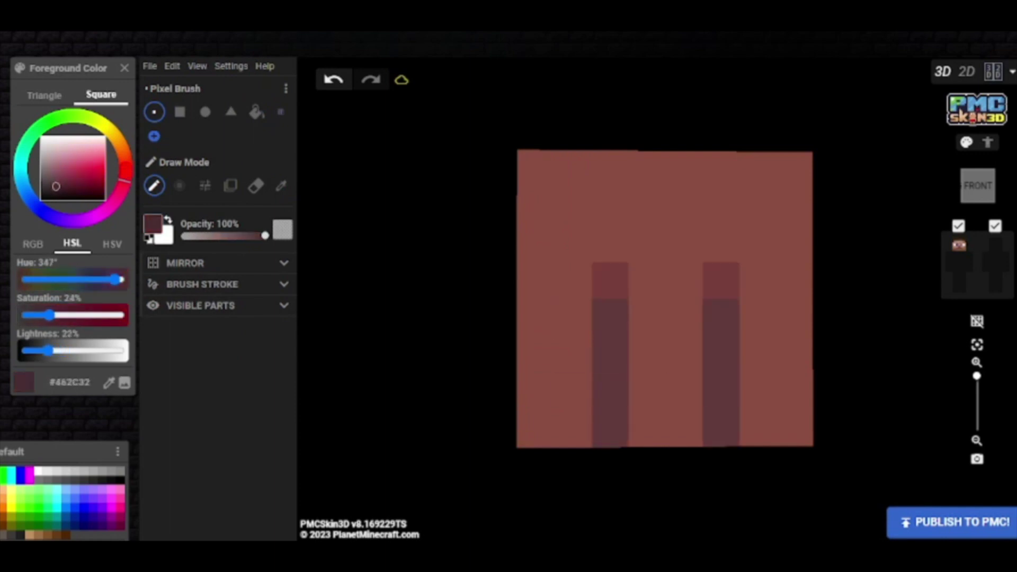
{"action": "left_click_drag", "start_coordinate": [610, 354], "coordinate": [610, 429]}
{"action": "left_click", "coordinate": [721, 391]}
{"action": "left_click_drag", "start_coordinate": [721, 354], "coordinate": [721, 429]}
{"action": "left_click_drag", "start_coordinate": [55, 186], "coordinate": [52, 192]}
{"action": "left_click_drag", "start_coordinate": [610, 391], "coordinate": [611, 429]}
{"action": "left_click_drag", "start_coordinate": [721, 391], "coordinate": [721, 429]}
Step: Recolour the second pixel of each strip with the intermediate shade #64383B
{"action": "scroll", "coordinate": [665, 299], "scroll_direction": "down", "scroll_amount": 3}
{"action": "scroll", "coordinate": [665, 299], "scroll_direction": "up", "scroll_amount": 4}
{"action": "key", "text": "i"}
{"action": "left_click", "coordinate": [661, 323]}
{"action": "left_click", "coordinate": [588, 323]}
{"action": "key", "text": "b"}
{"action": "left_click_drag", "start_coordinate": [59, 180], "coordinate": [62, 180]}
{"action": "left_click", "coordinate": [588, 323]}
{"action": "left_click", "coordinate": [734, 323]}
Step: Sample the dark red from the strips' top pixel and paint the face's bottom row beside and between the strips
{"action": "key", "text": "i"}
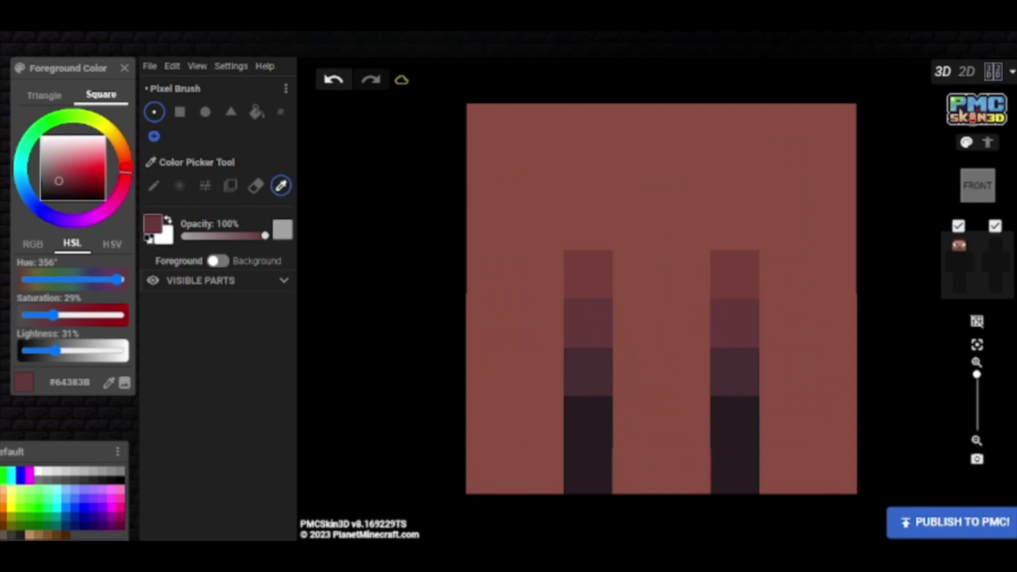
{"action": "left_click", "coordinate": [661, 323]}
{"action": "left_click", "coordinate": [588, 274]}
{"action": "key", "text": "b"}
{"action": "left_click_drag", "start_coordinate": [539, 471], "coordinate": [490, 471]}
{"action": "left_click", "coordinate": [637, 470]}
{"action": "left_click", "coordinate": [686, 471]}
{"action": "left_click_drag", "start_coordinate": [784, 470], "coordinate": [832, 470]}
Step: Lighten the cheeks outside the strips and the centre between them with the warmer brown #9A5A44
{"action": "key", "text": "i"}
{"action": "left_click", "coordinate": [661, 421]}
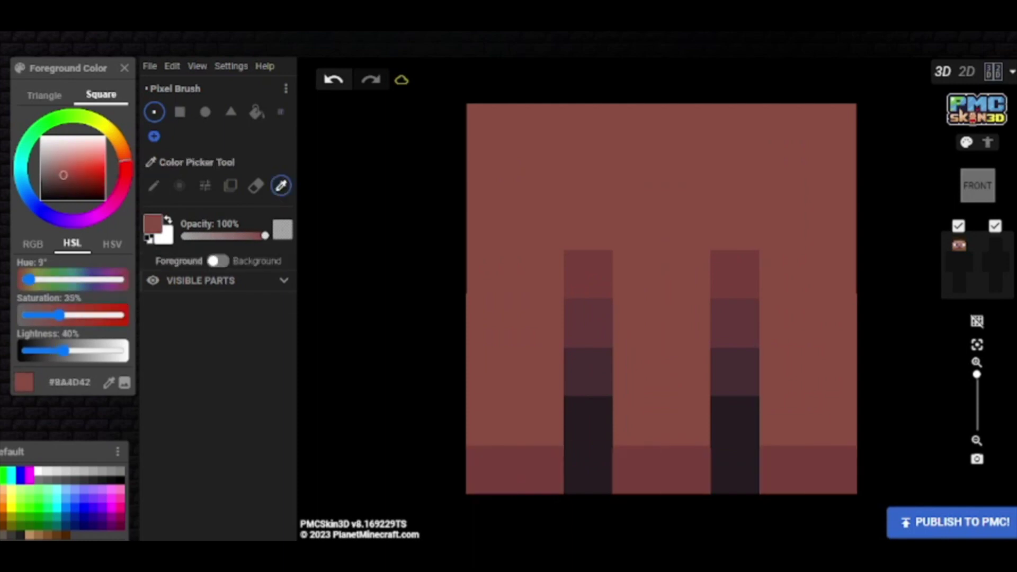
{"action": "key", "text": "b"}
{"action": "mouse_move", "coordinate": [540, 421]}
{"action": "left_mouse_down"}
{"action": "mouse_move", "coordinate": [490, 323]}
{"action": "mouse_move", "coordinate": [490, 274]}
{"action": "left_mouse_up"}
{"action": "key", "text": "i"}
{"action": "left_click", "coordinate": [539, 225]}
{"action": "key", "text": "b"}
{"action": "left_click", "coordinate": [637, 372]}
{"action": "left_click_drag", "start_coordinate": [784, 323], "coordinate": [832, 421]}
{"action": "left_click_drag", "start_coordinate": [686, 323], "coordinate": [686, 225]}
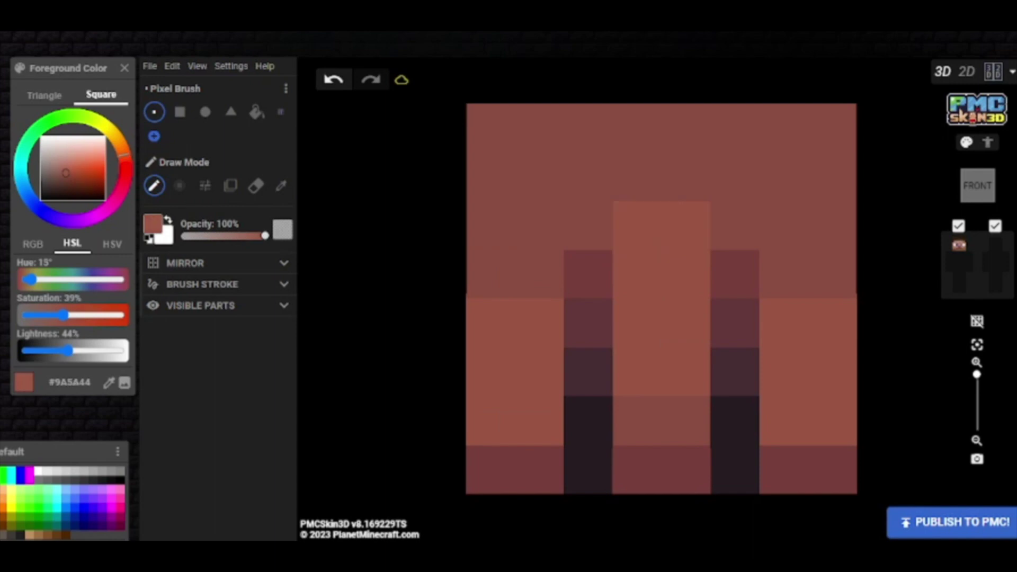
Step: Highlight the centre between the strips with progressively lighter, warmer browns, up to #B66D4C
{"action": "left_click_drag", "start_coordinate": [66, 172], "coordinate": [67, 170]}
{"action": "left_click", "coordinate": [637, 273]}
{"action": "left_click_drag", "start_coordinate": [637, 323], "coordinate": [686, 274]}
{"action": "scroll", "coordinate": [686, 298], "scroll_direction": "down", "scroll_amount": 3}
{"action": "left_click_drag", "start_coordinate": [67, 170], "coordinate": [69, 168]}
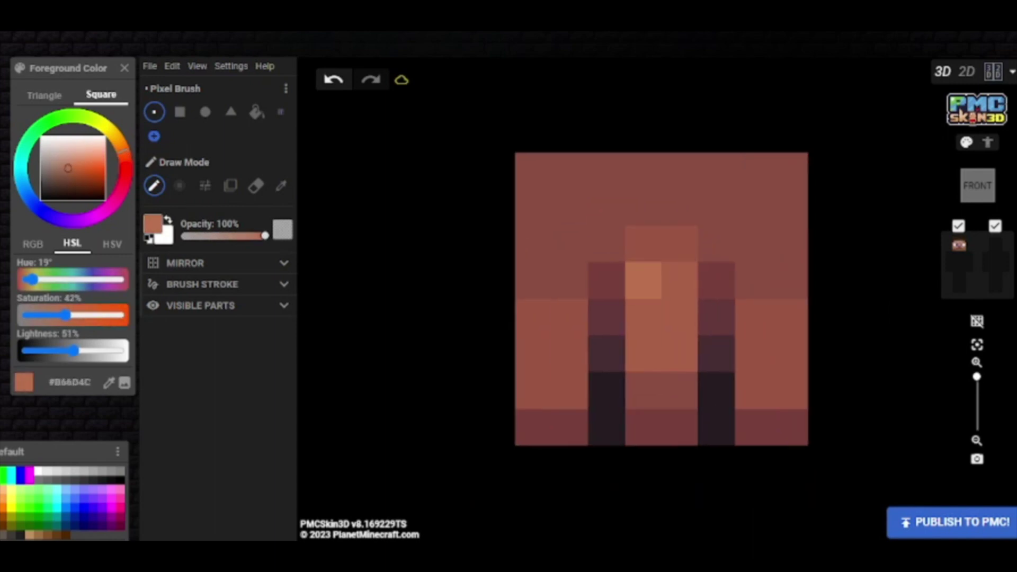